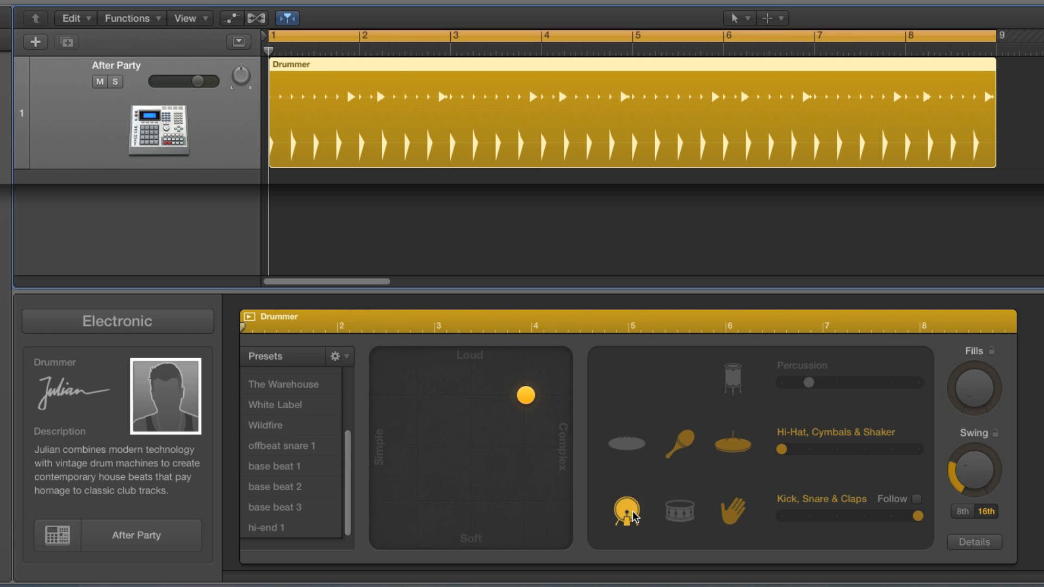
Step: Mute the claps and set the Kick, Snare & Claps pattern slider to its lowest variation
left_click(733, 512)
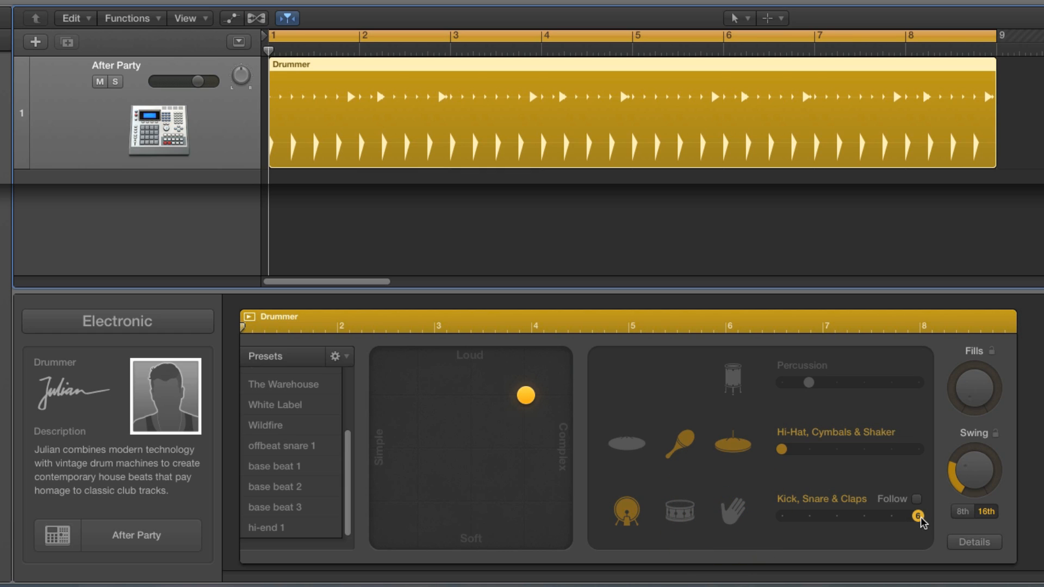
left_click_drag(921, 518, 785, 518)
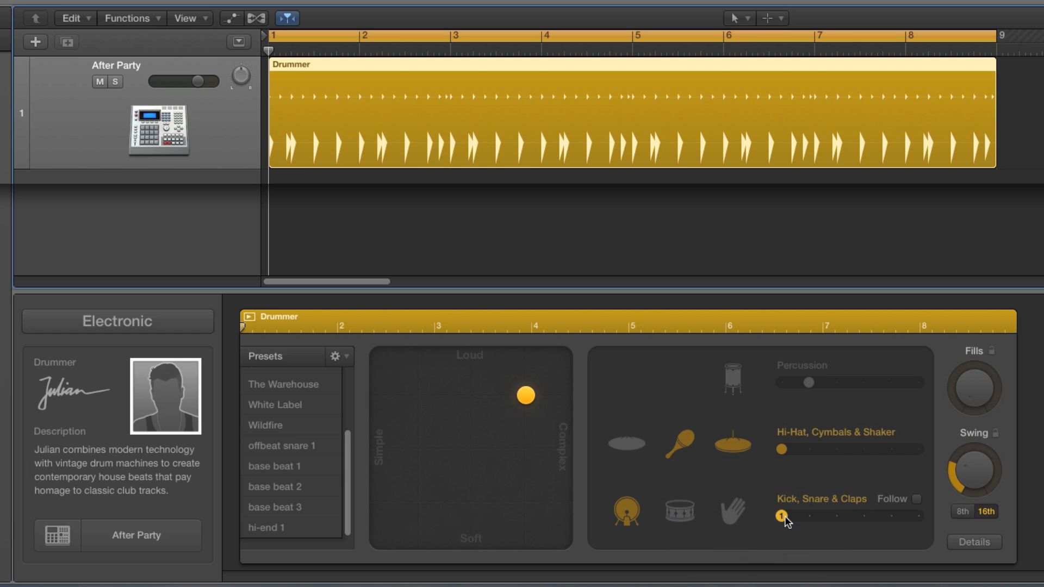
Step: Extend the Complexity Range of percussion, cymbals, shaker, hi-hat and claps to full width and set Phrase Variation to its minimum
left_click(952, 542)
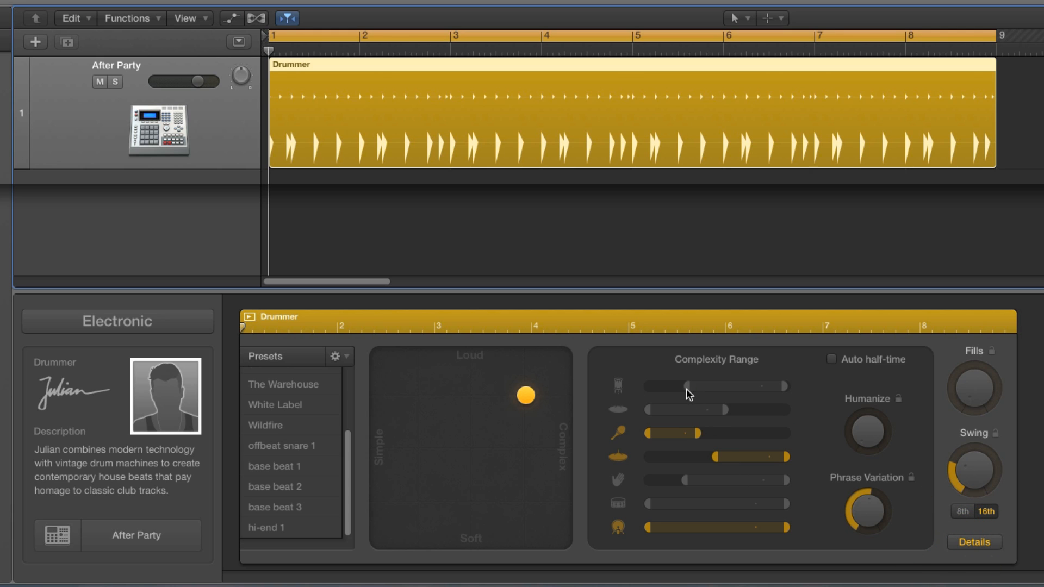
left_click_drag(688, 389, 646, 387)
left_click_drag(724, 411, 793, 414)
left_click_drag(697, 434, 786, 433)
left_click_drag(715, 457, 646, 483)
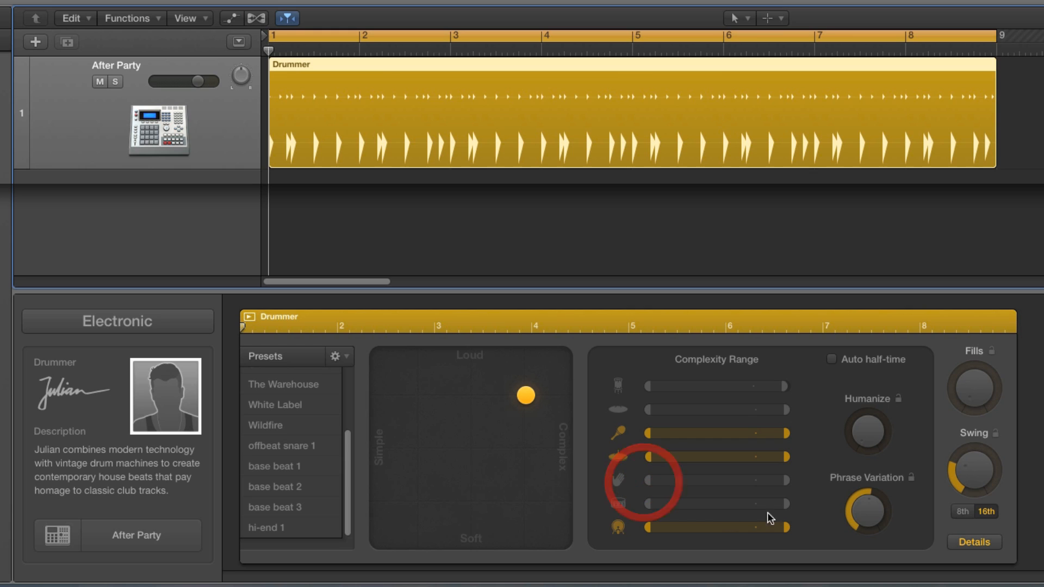
left_click(790, 482)
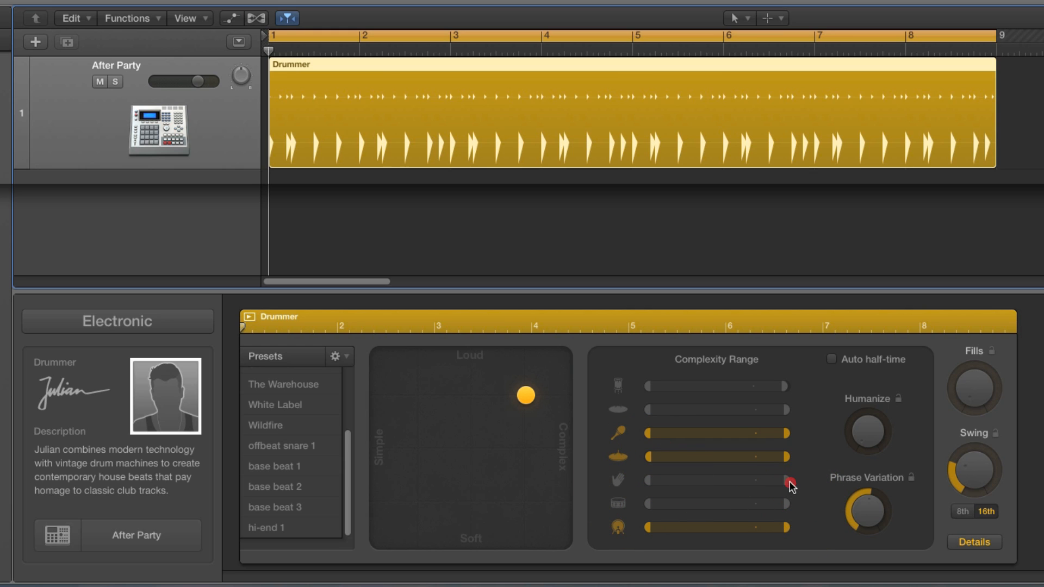
left_click_drag(862, 506, 869, 525)
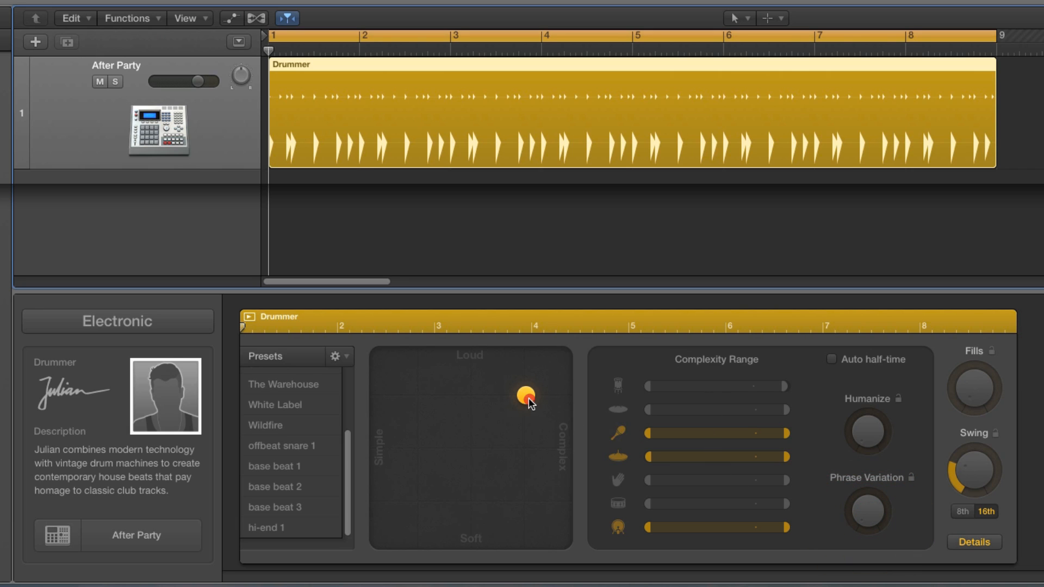
Step: Move the XY pad puck toward Simple and across to the Complex edge, and play the resulting pattern
left_click_drag(506, 404, 475, 403)
left_click_drag(433, 399, 565, 396)
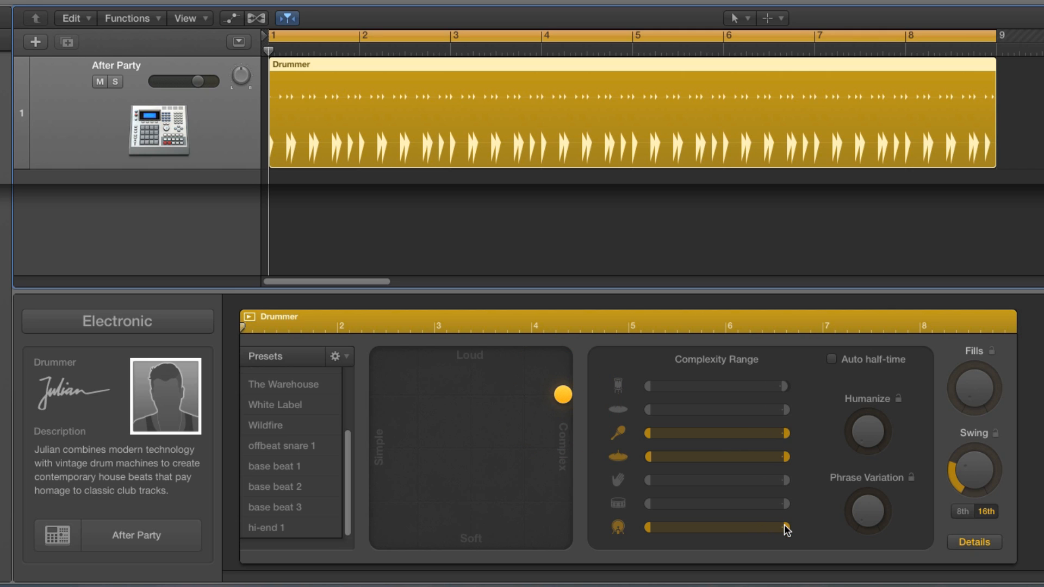
left_click(968, 541)
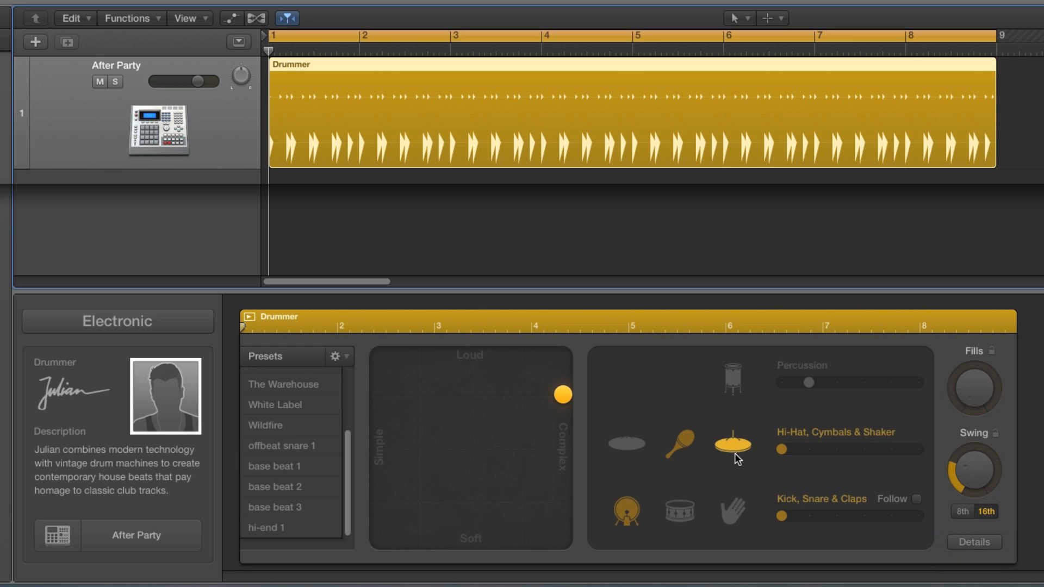
left_click(966, 541)
key("space")
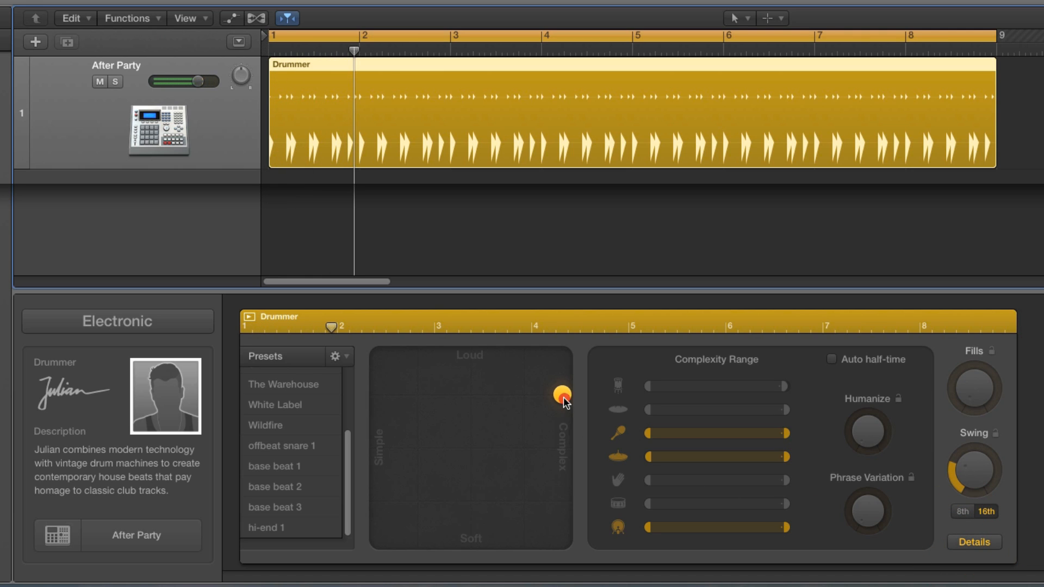
Step: Move the XY pad puck to the Simple edge at the same loudness and play the sparse pattern
left_click_drag(549, 397, 377, 396)
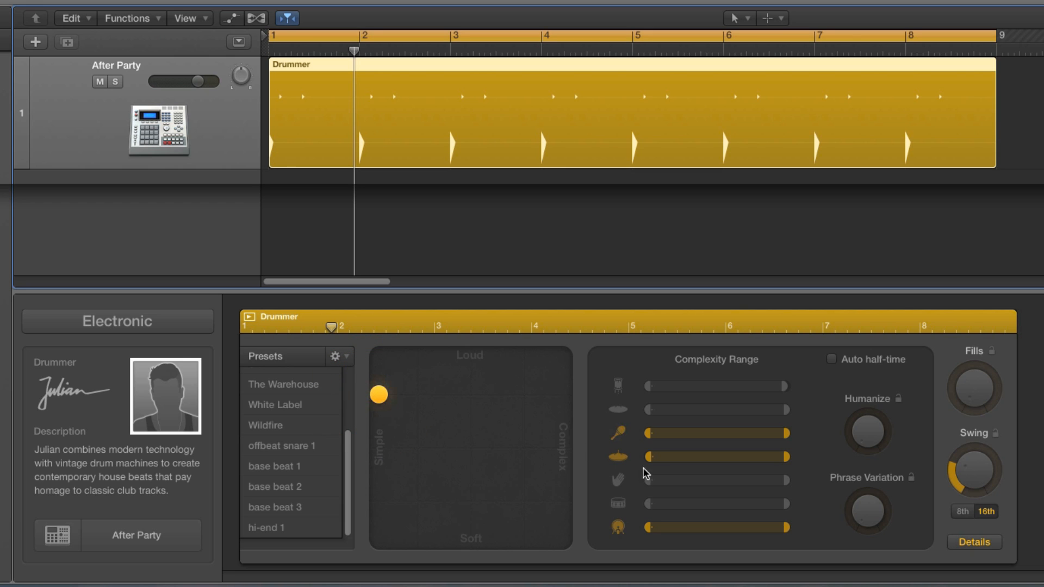
left_click(961, 543)
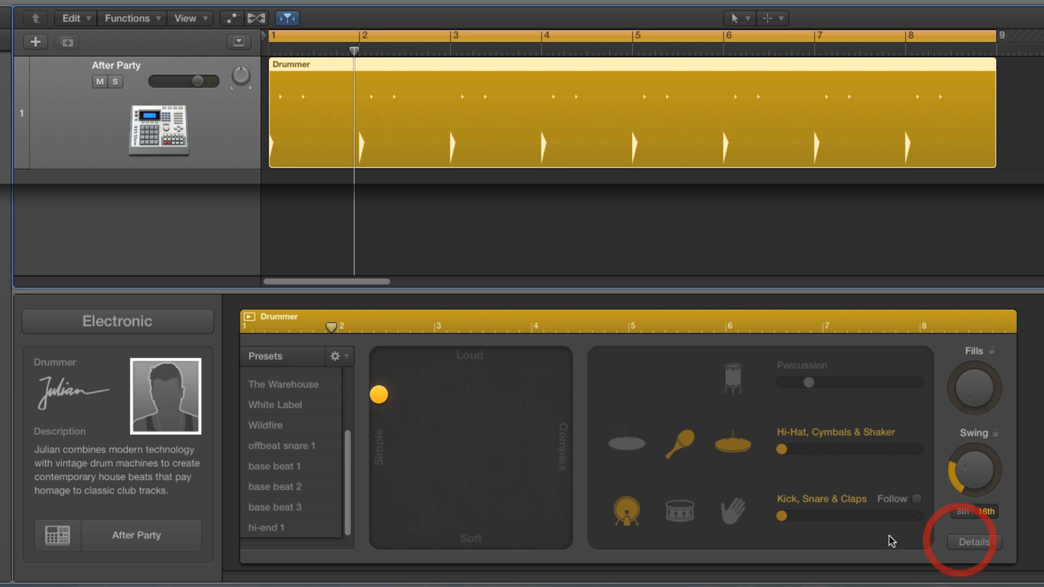
left_click(992, 544)
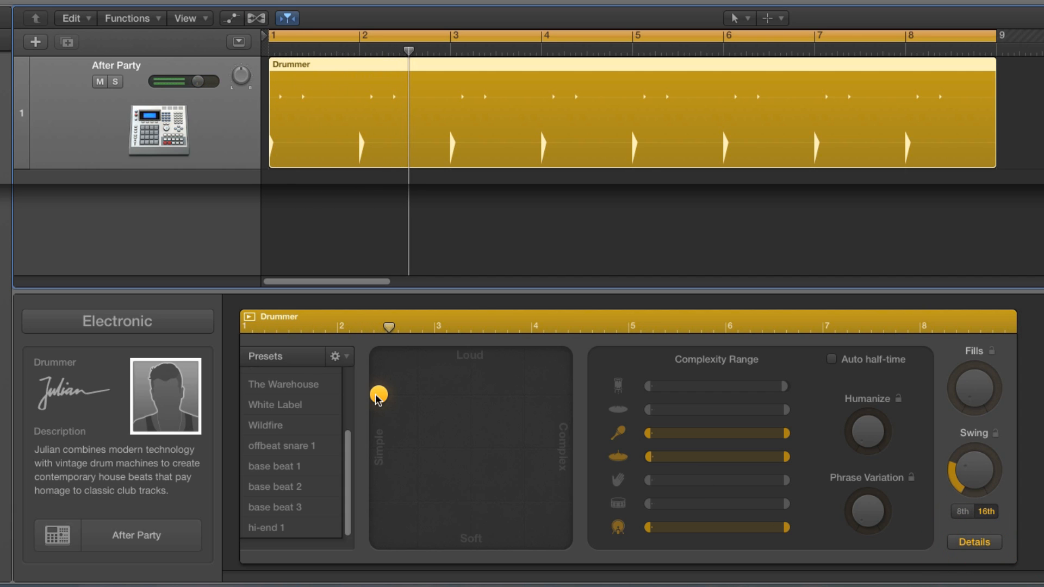
Step: Move the XY pad puck back across to the Complex edge in two stages, playing the pattern to compare
left_click_drag(376, 396, 549, 400)
key("space")
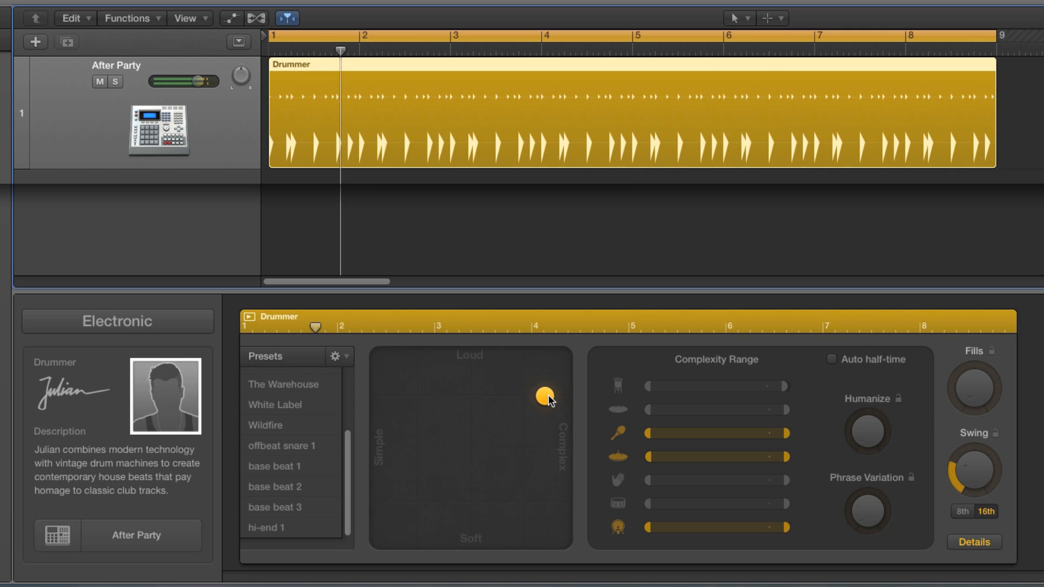
mouse_move(548, 395)
left_mouse_down()
mouse_move(383, 401)
mouse_move(567, 395)
left_mouse_up()
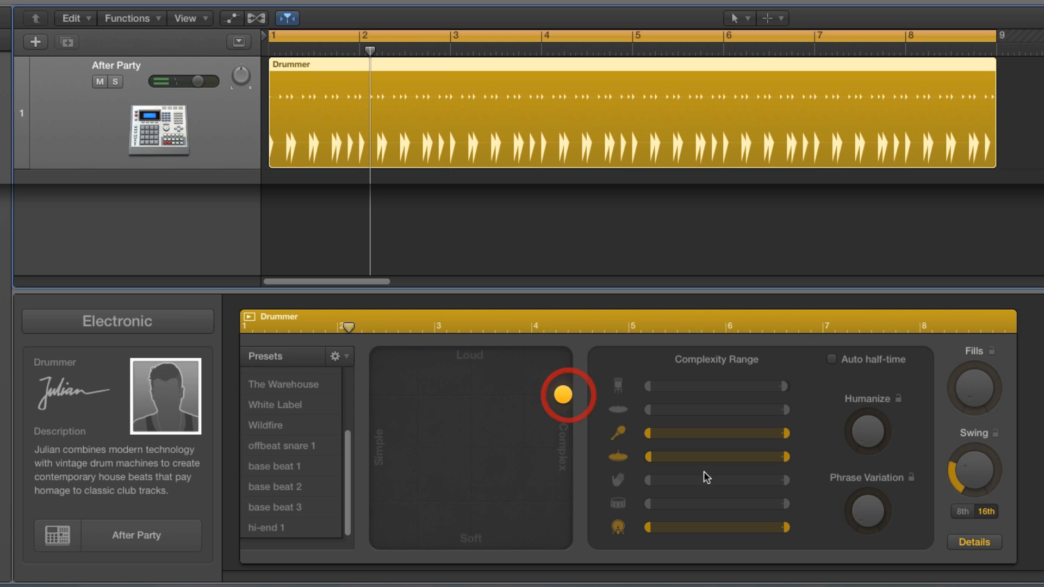
mouse_move(778, 530)
left_mouse_down()
mouse_move(705, 531)
mouse_move(790, 535)
left_mouse_up()
mouse_move(571, 404)
left_mouse_down()
mouse_move(544, 403)
mouse_move(572, 405)
left_mouse_up()
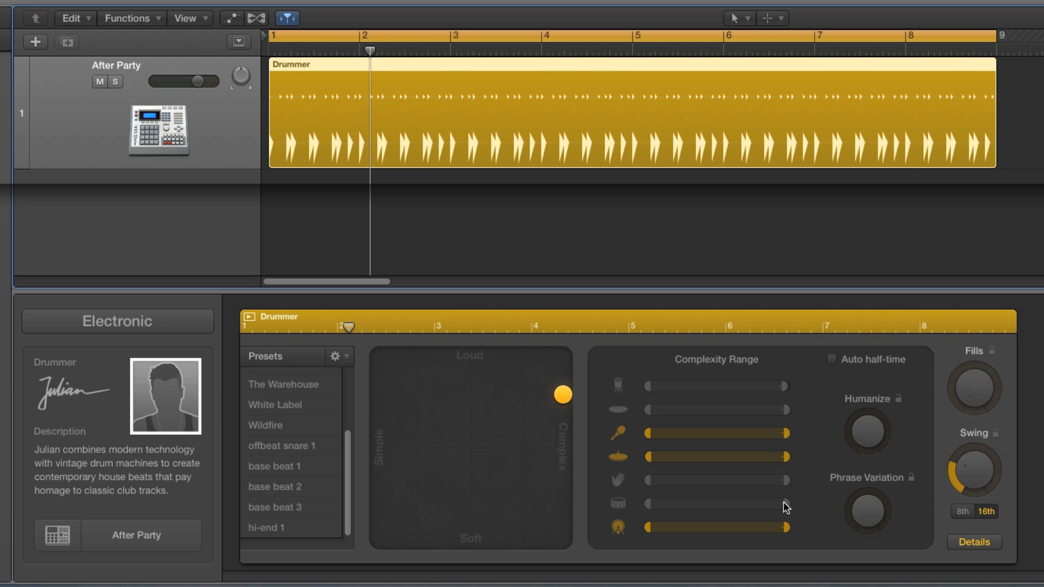
Step: Narrow the kick's Complexity Range to a small span at its lowest end and play the pattern
left_click(972, 542)
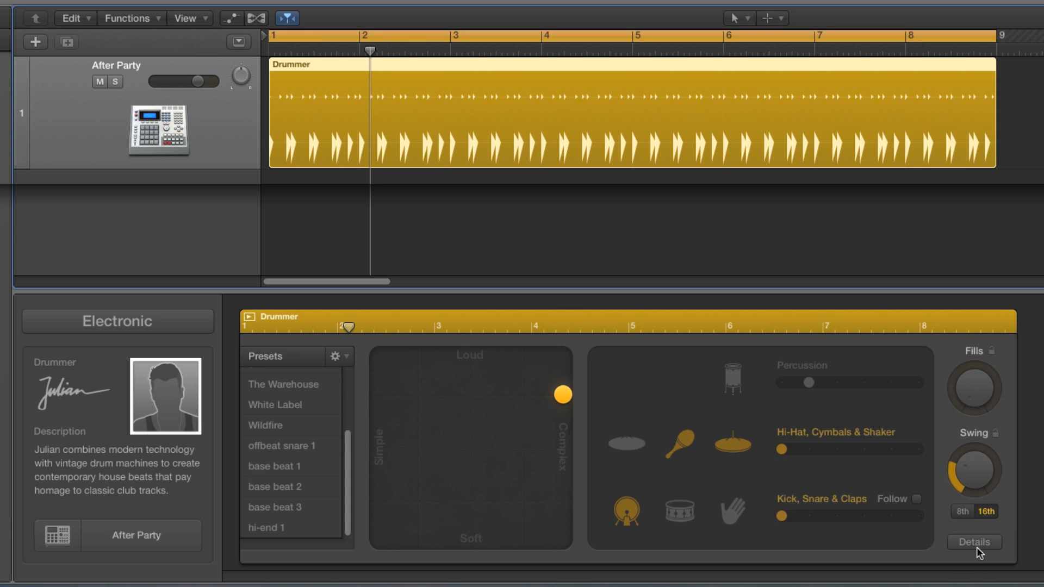
left_click(977, 549)
left_click_drag(787, 531, 653, 535)
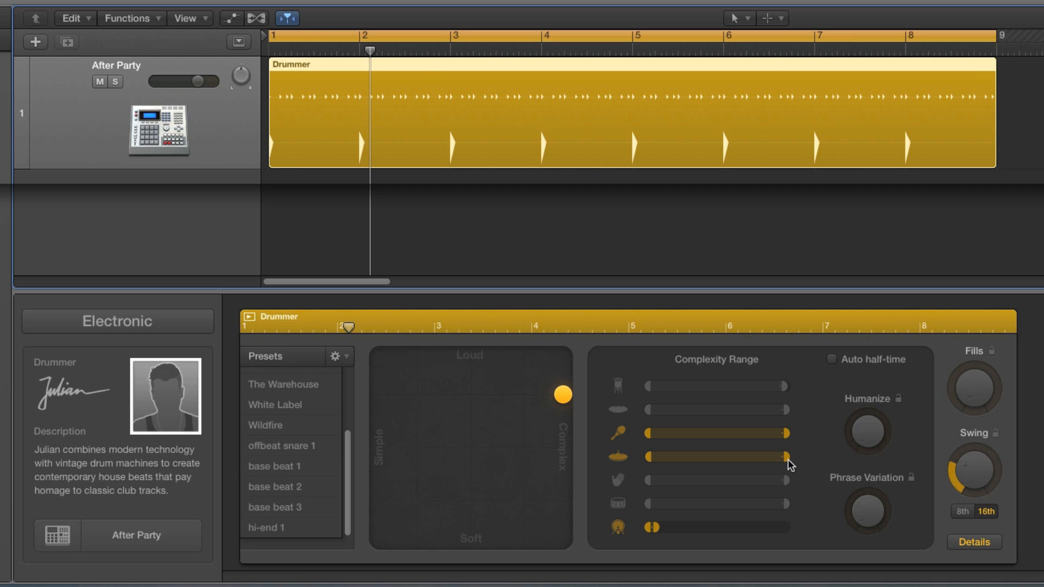
left_click_drag(655, 532, 655, 531)
key("space")
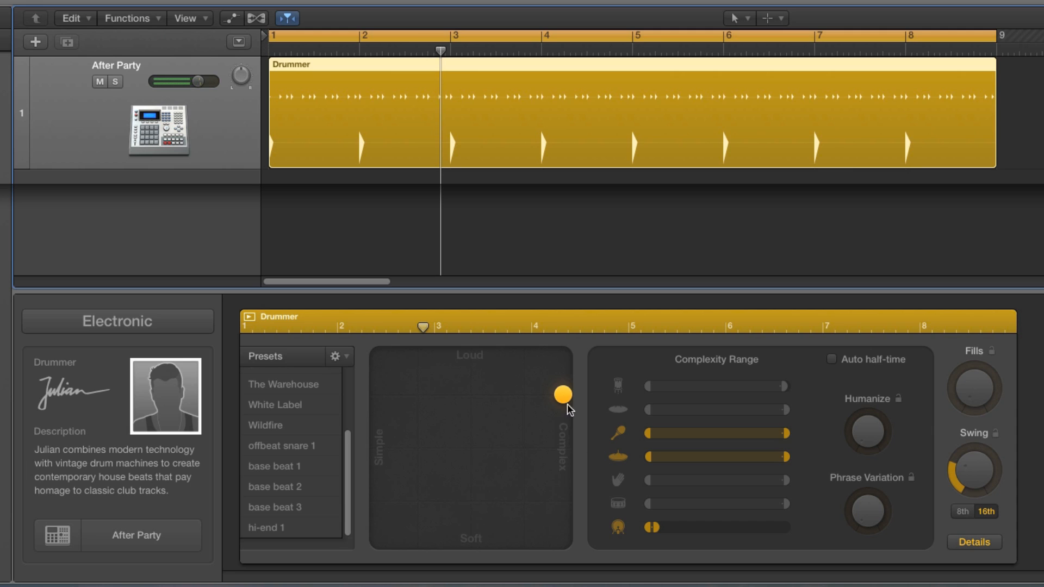
Step: Move the XY pad puck near Simple, shift the kick's narrow Complexity Range to the highest end, and play
left_click_drag(563, 395, 411, 395)
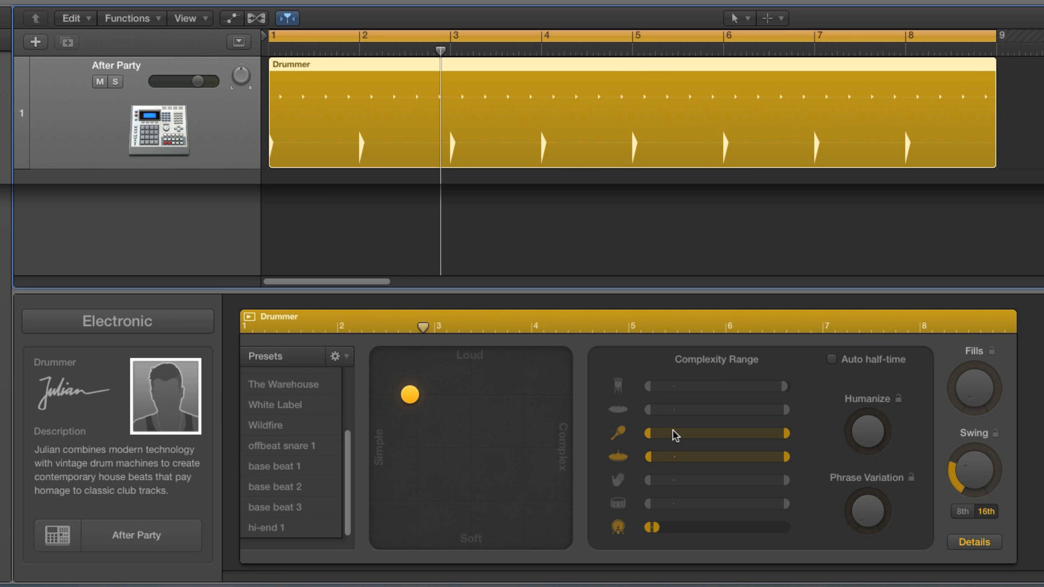
left_click_drag(649, 534, 785, 542)
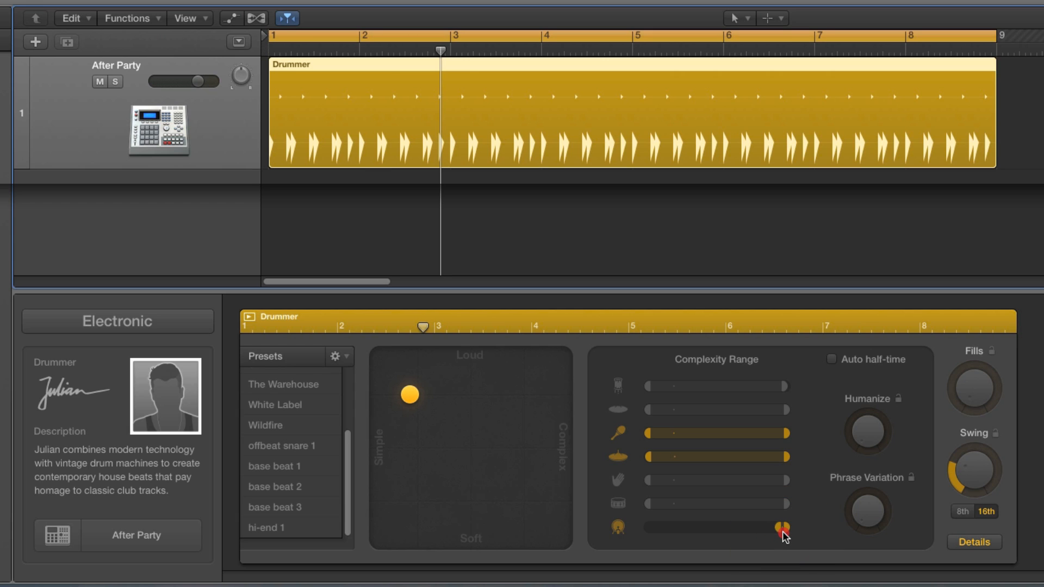
left_click(780, 531)
key("space")
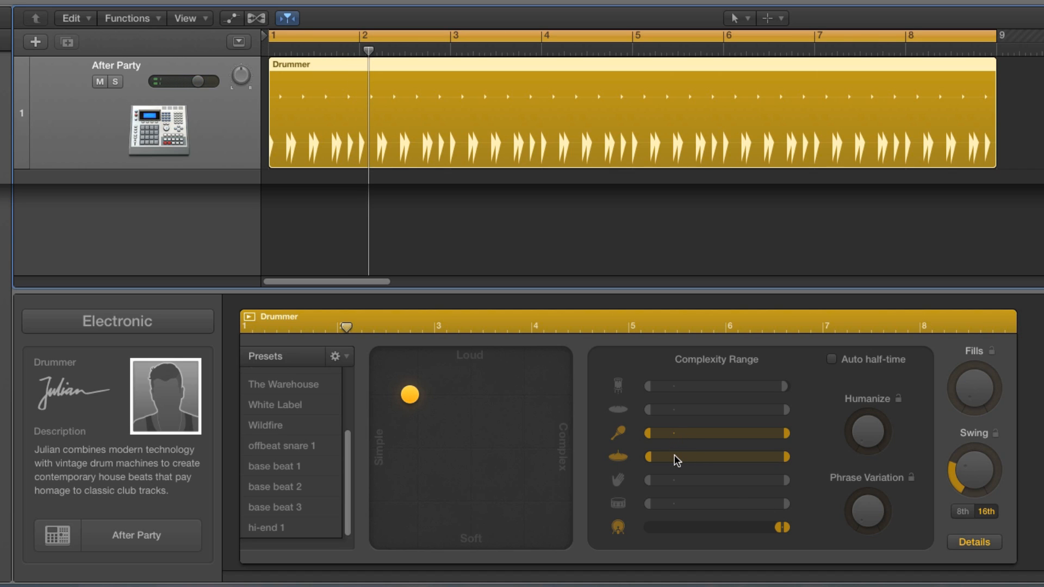
Step: Shift the kick's narrow Complexity Range to around the middle and move the XY pad puck about three quarters toward Complex
left_click_drag(782, 527, 726, 535)
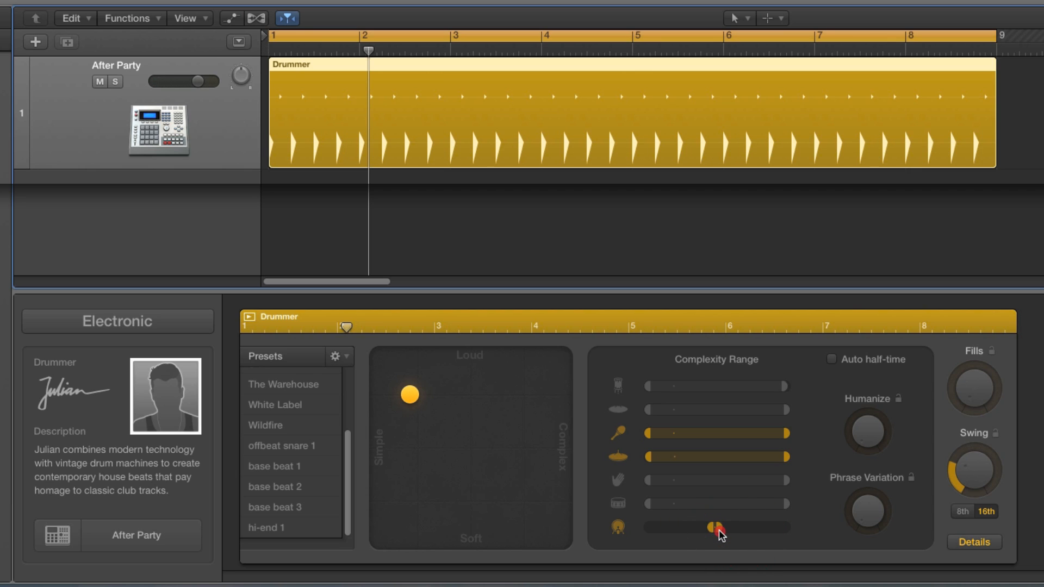
left_click_drag(417, 403, 530, 397)
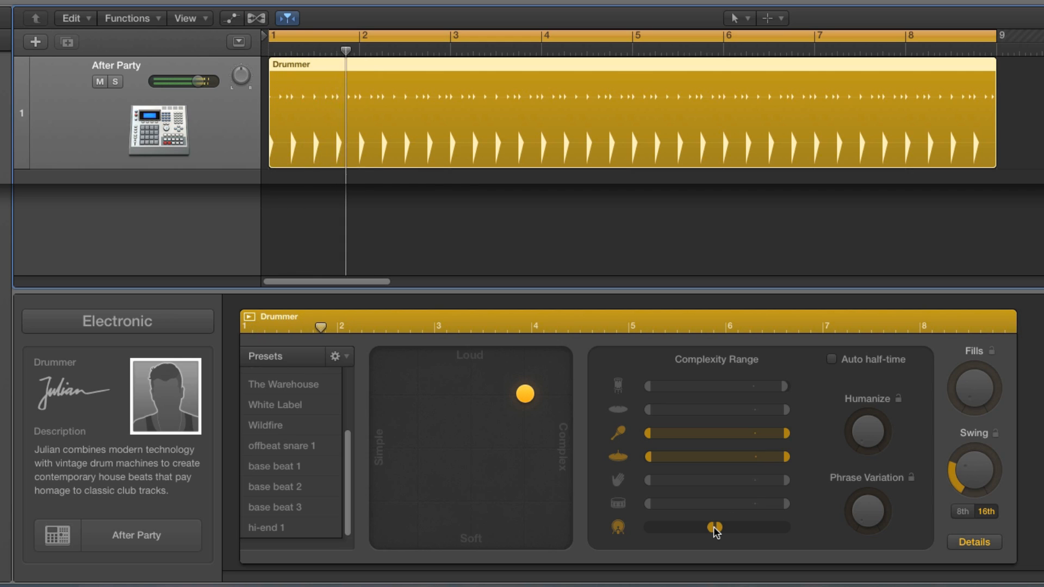
Step: Lower the upper limit of the hi-hat's Complexity Range to about a third while listening to the pattern
left_click_drag(786, 458, 701, 461)
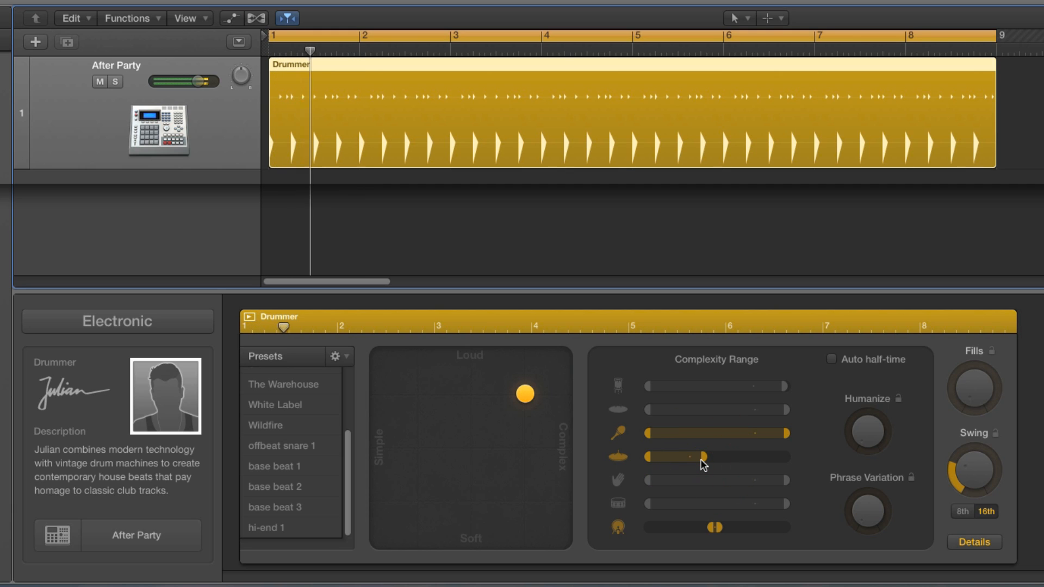
left_click_drag(703, 460, 699, 461)
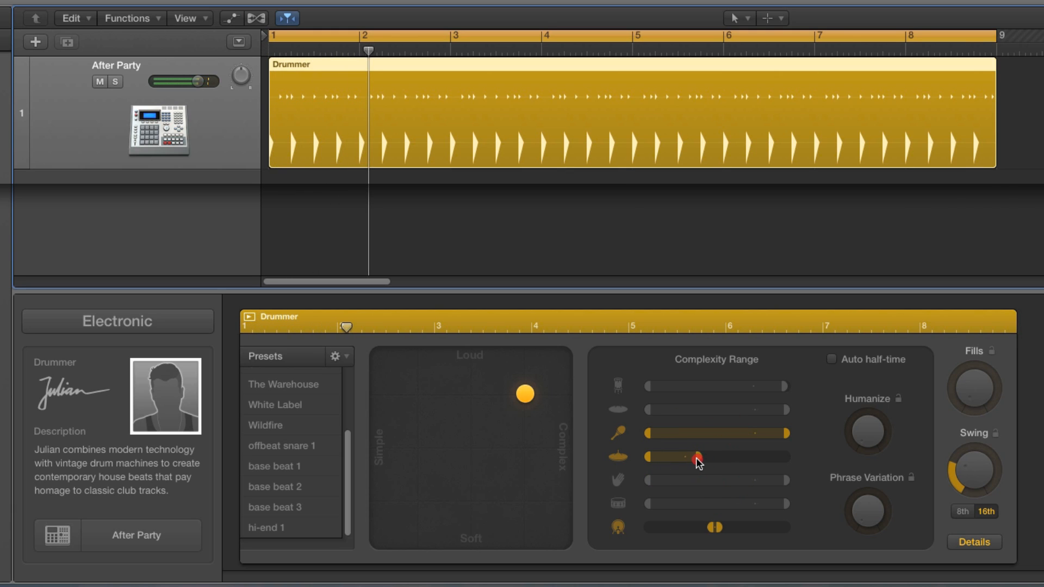
key("Return")
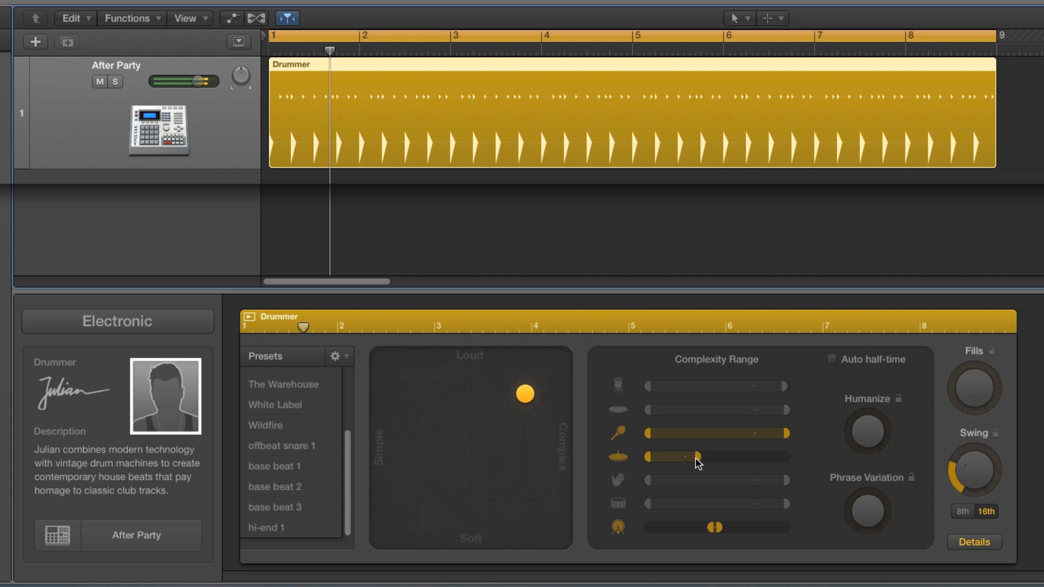
left_click(696, 458)
left_click_drag(689, 458, 689, 459)
key("space")
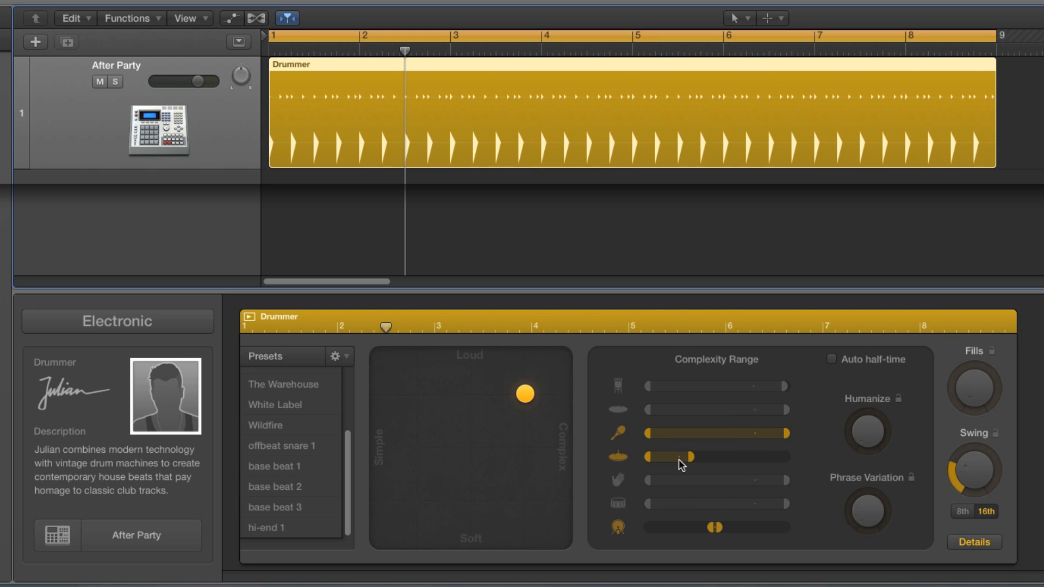
Step: Play the pattern with the restricted kick and hi-hat ranges and check which kit pieces are active
left_click(713, 528)
key("space")
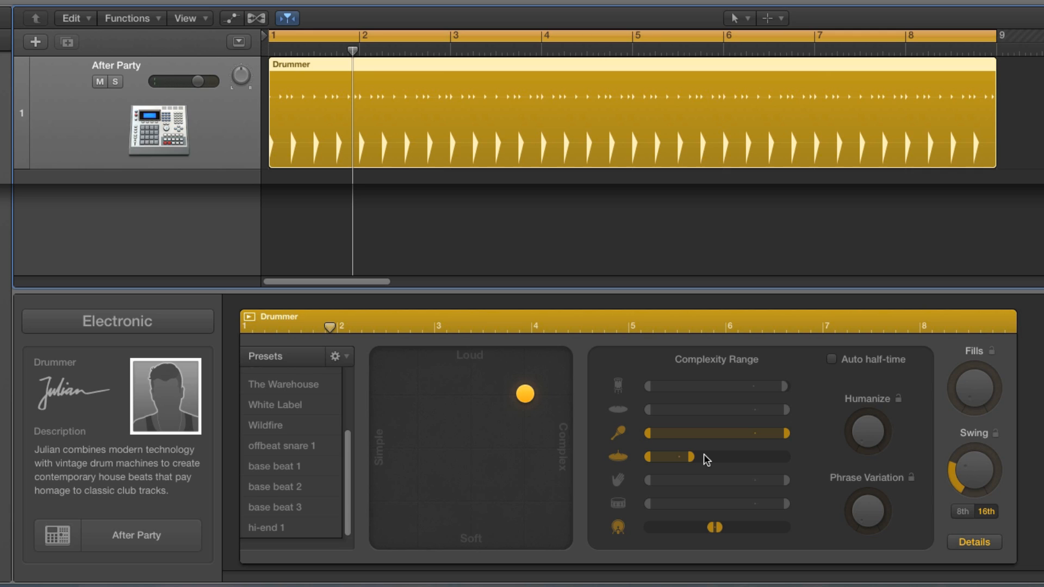
left_click(964, 546)
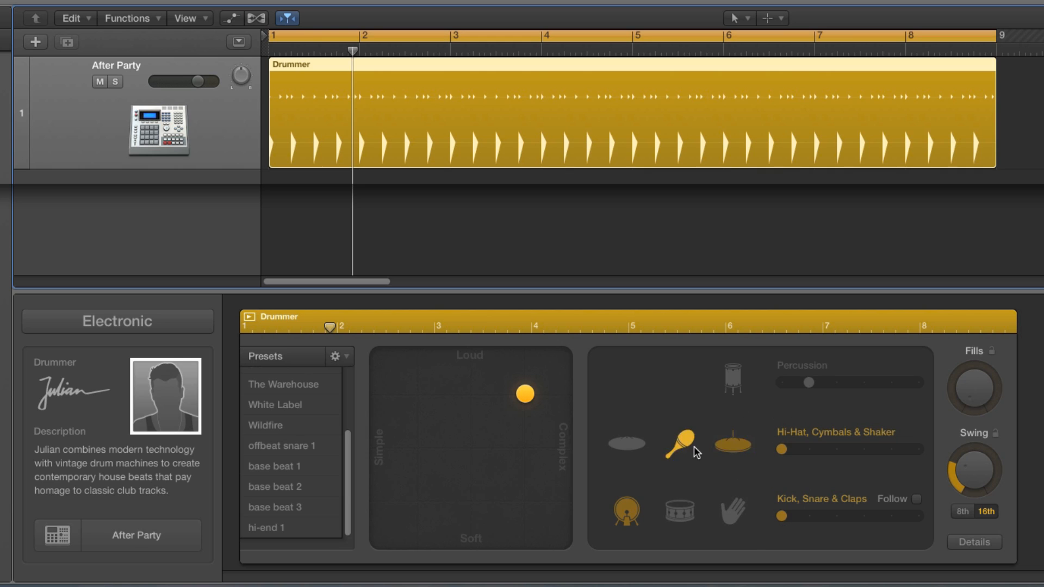
left_click(970, 544)
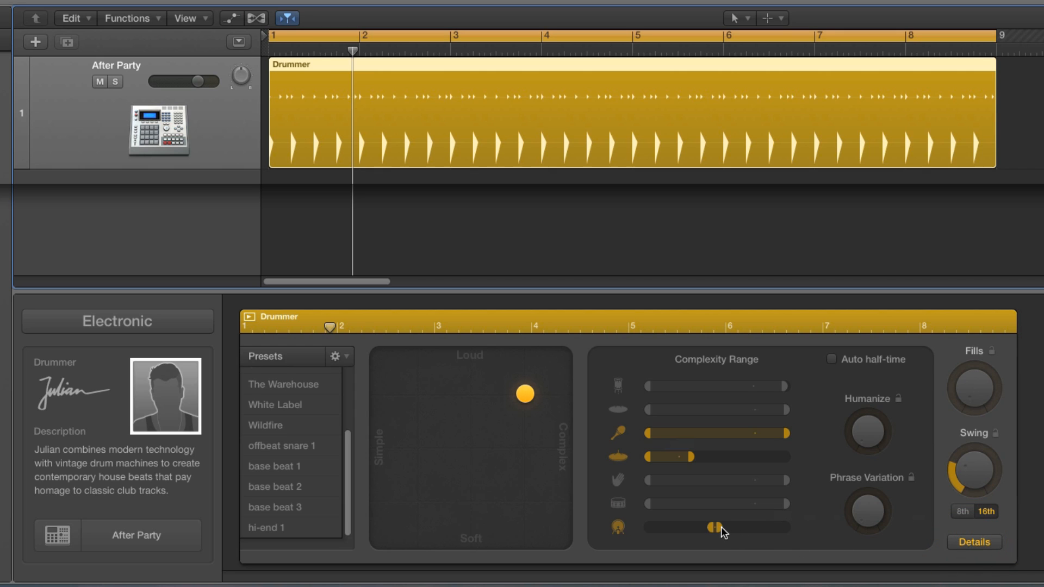
Step: Turn Phrase Variation up slightly from its minimum
left_click_drag(874, 517, 863, 523)
left_click(861, 513)
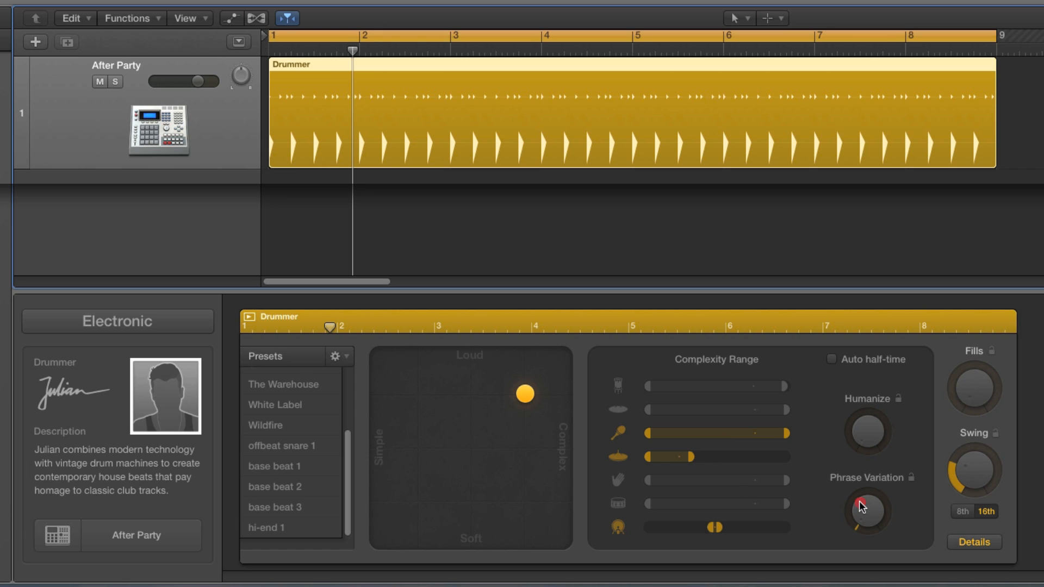